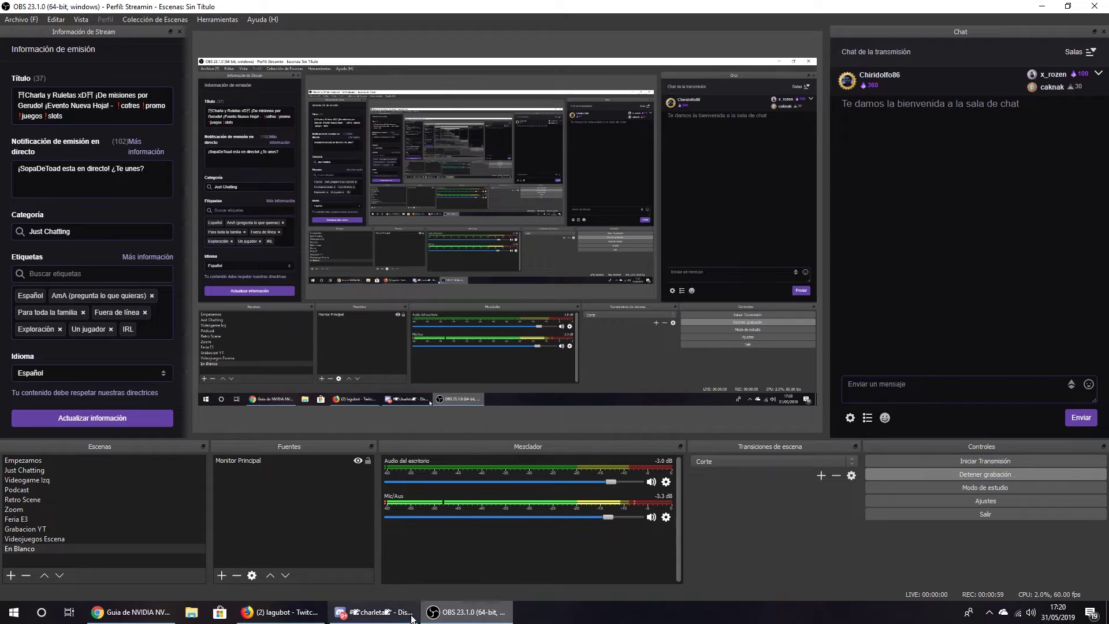
Step: Switch to Firefox and open the Twitch channel's settings page in the creator dashboard, where the primary stream key is located
{"action": "left_click", "coordinate": [280, 612]}
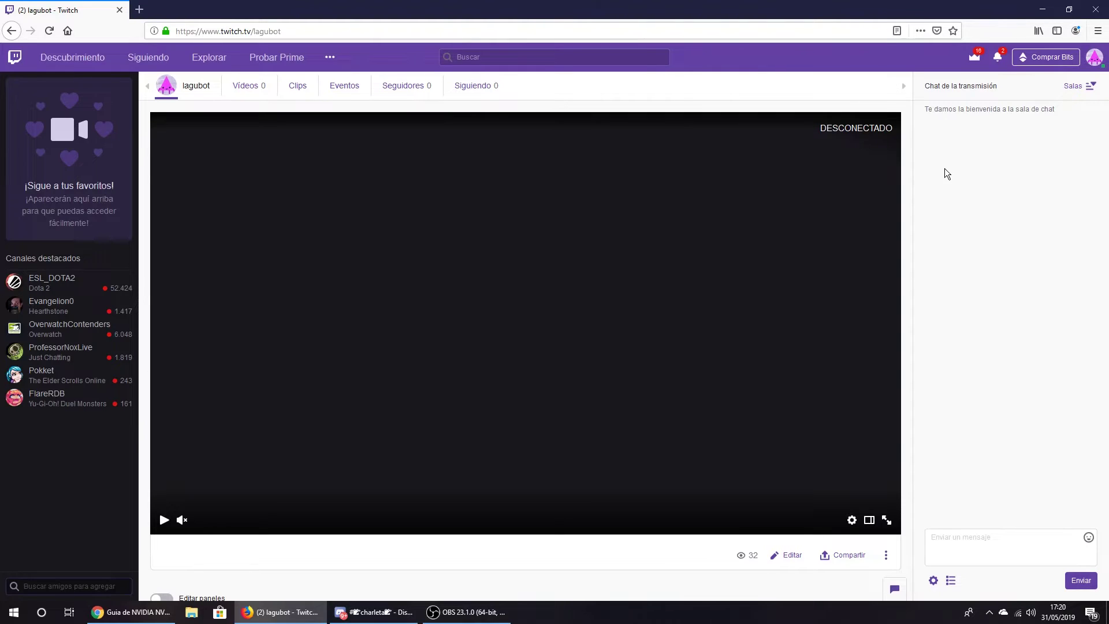
{"action": "left_click", "coordinate": [1093, 65]}
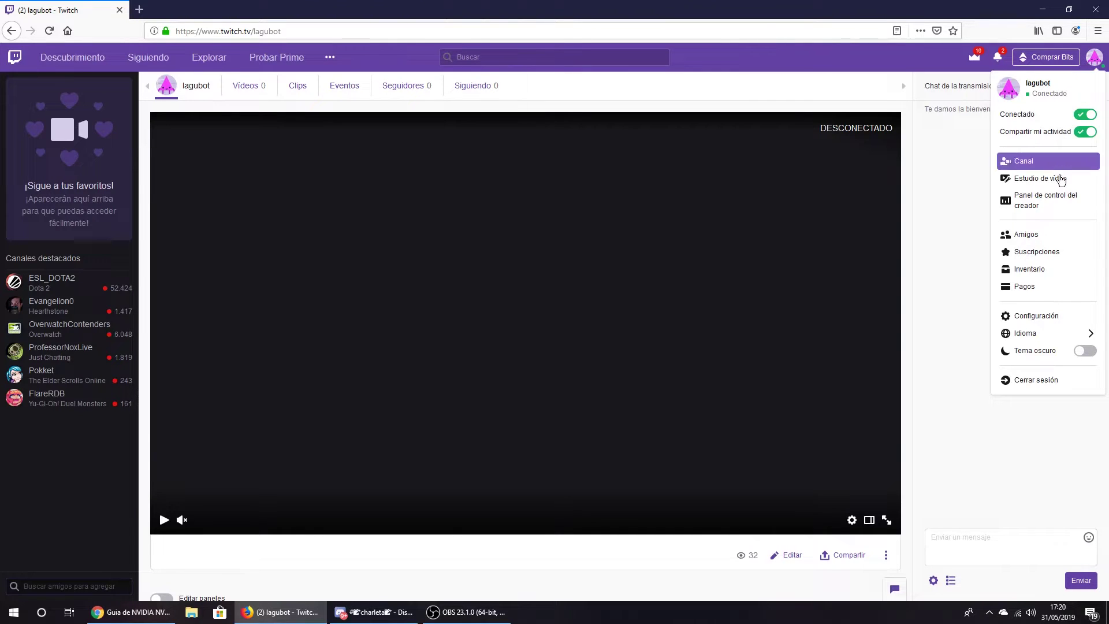
{"action": "left_click", "coordinate": [1051, 203]}
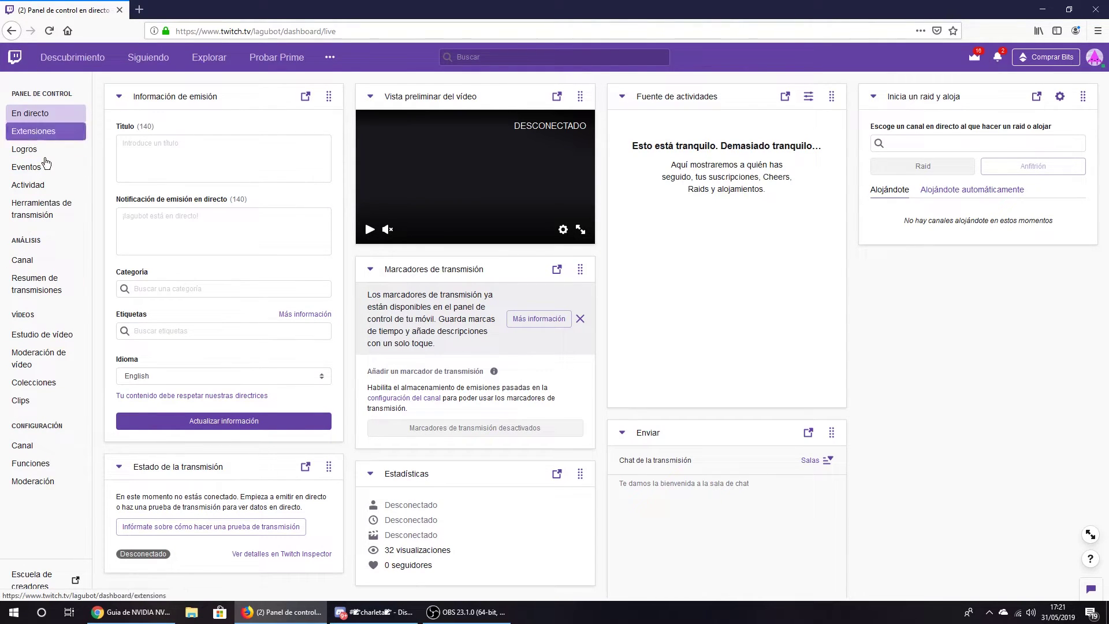
{"action": "left_click", "coordinate": [37, 447]}
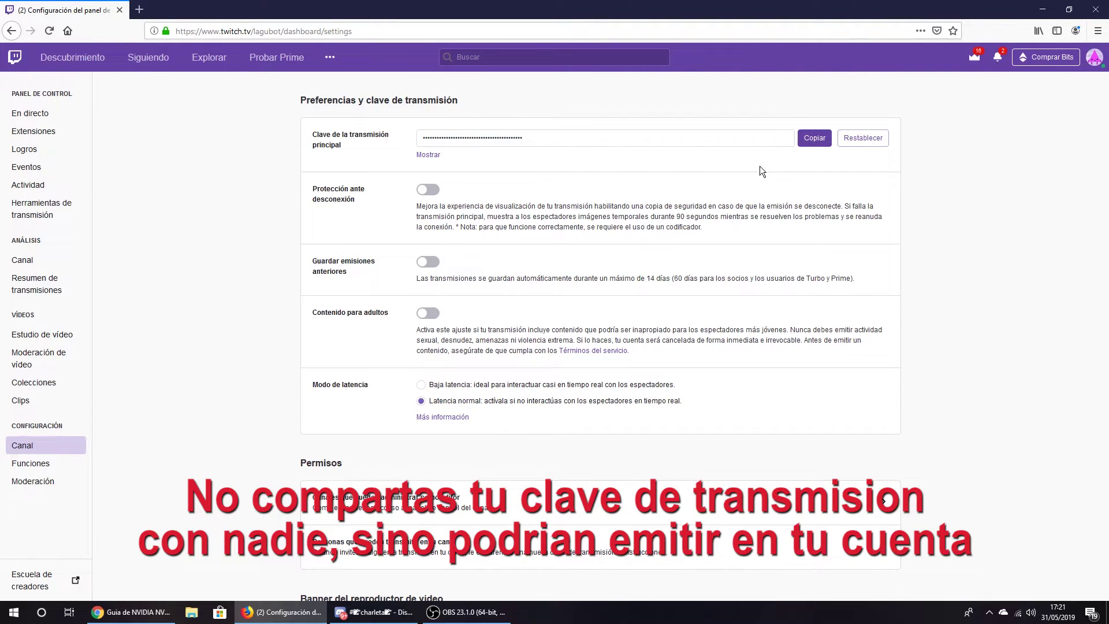
Step: Switch to OBS and, in its streaming settings for the Twitch service, choose the Europe: Spain, Madrid server
{"action": "left_click", "coordinate": [471, 612]}
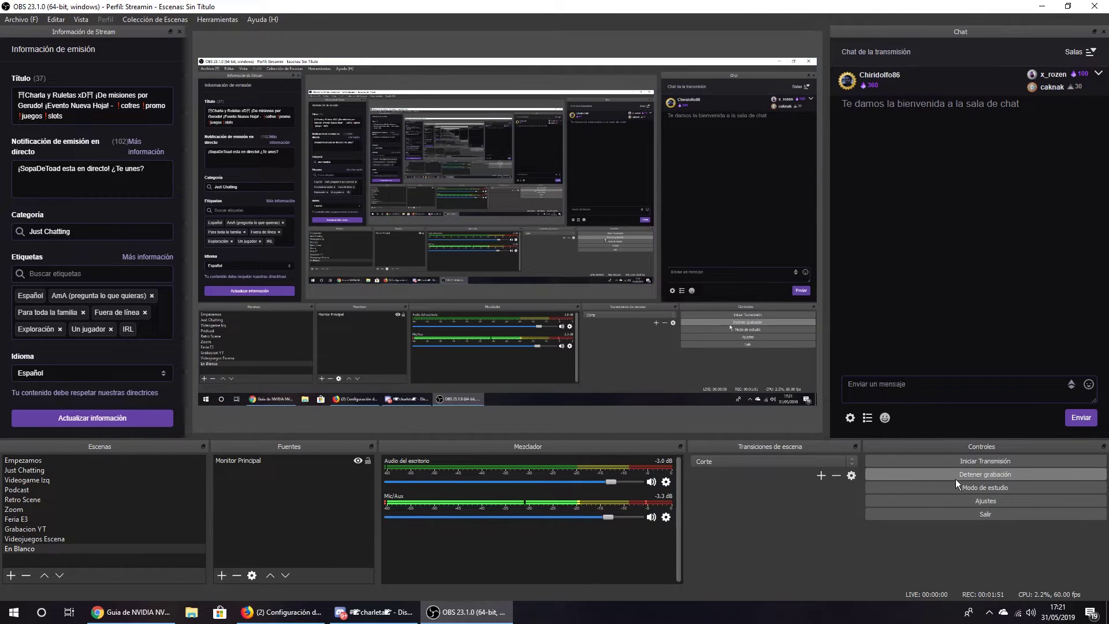
{"action": "left_click", "coordinate": [971, 501]}
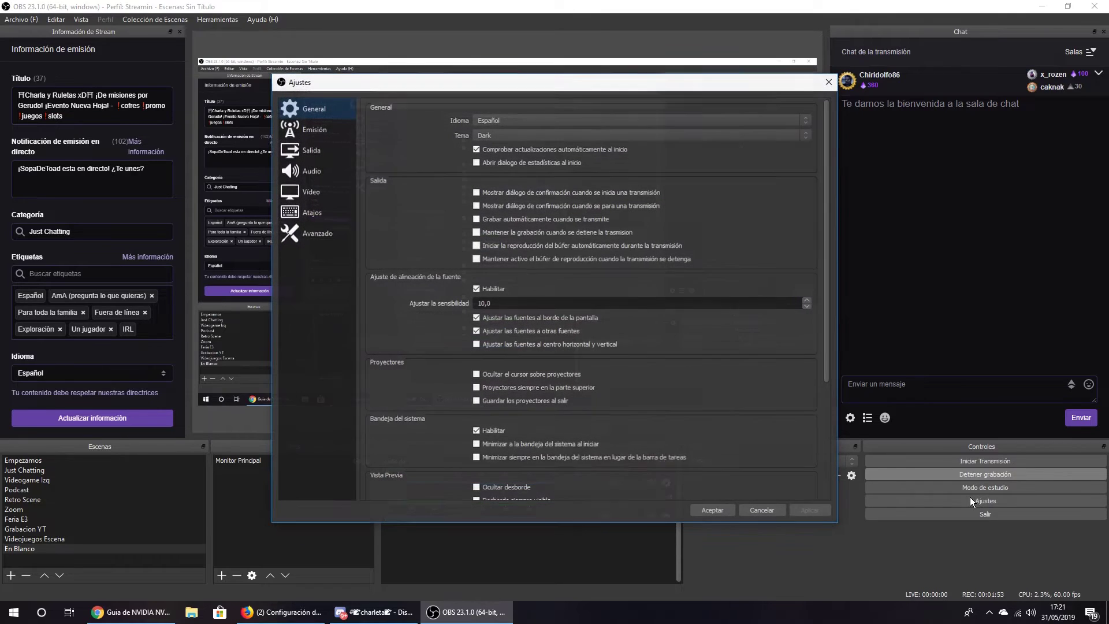
{"action": "left_click", "coordinate": [314, 135]}
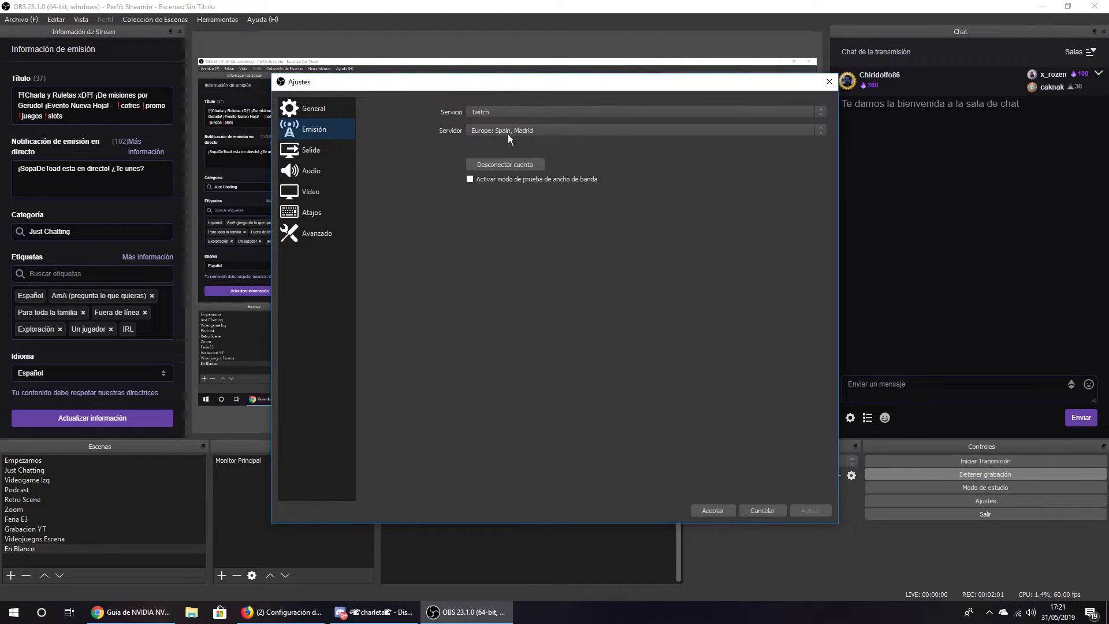
{"action": "left_click", "coordinate": [514, 111]}
{"action": "left_click", "coordinate": [514, 112]}
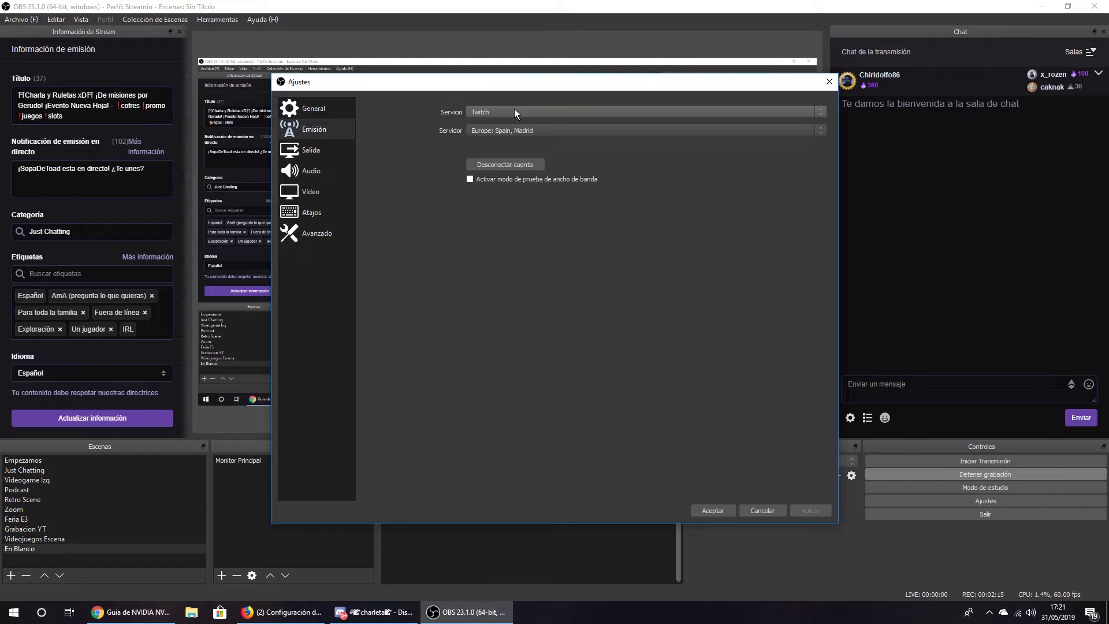
{"action": "left_click", "coordinate": [514, 110]}
{"action": "left_click", "coordinate": [514, 108]}
{"action": "left_click", "coordinate": [513, 130]}
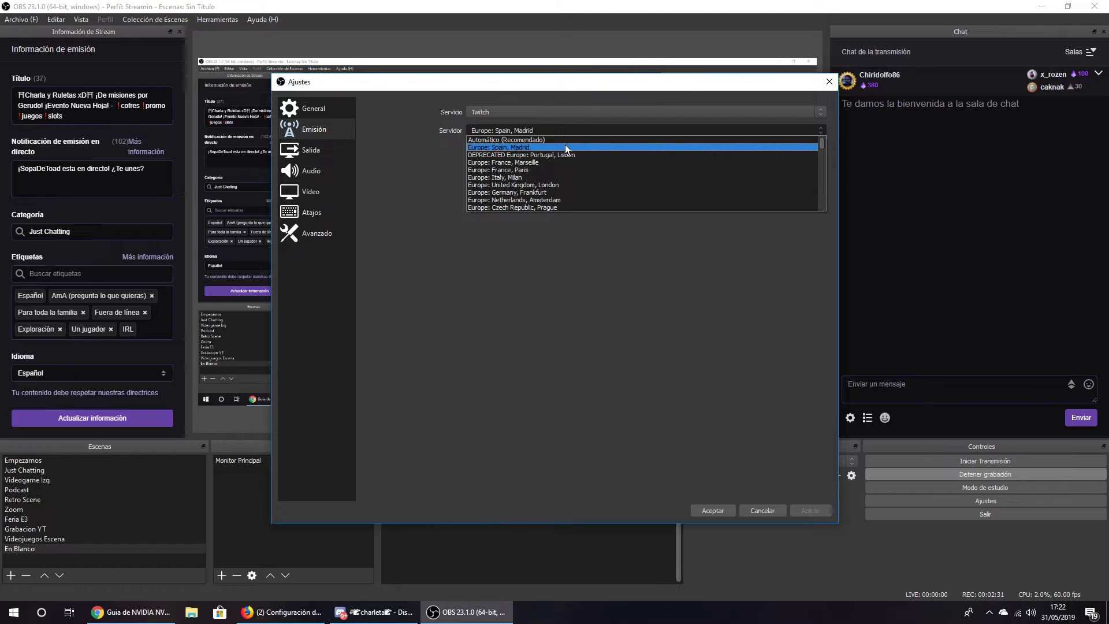
{"action": "left_click", "coordinate": [565, 148]}
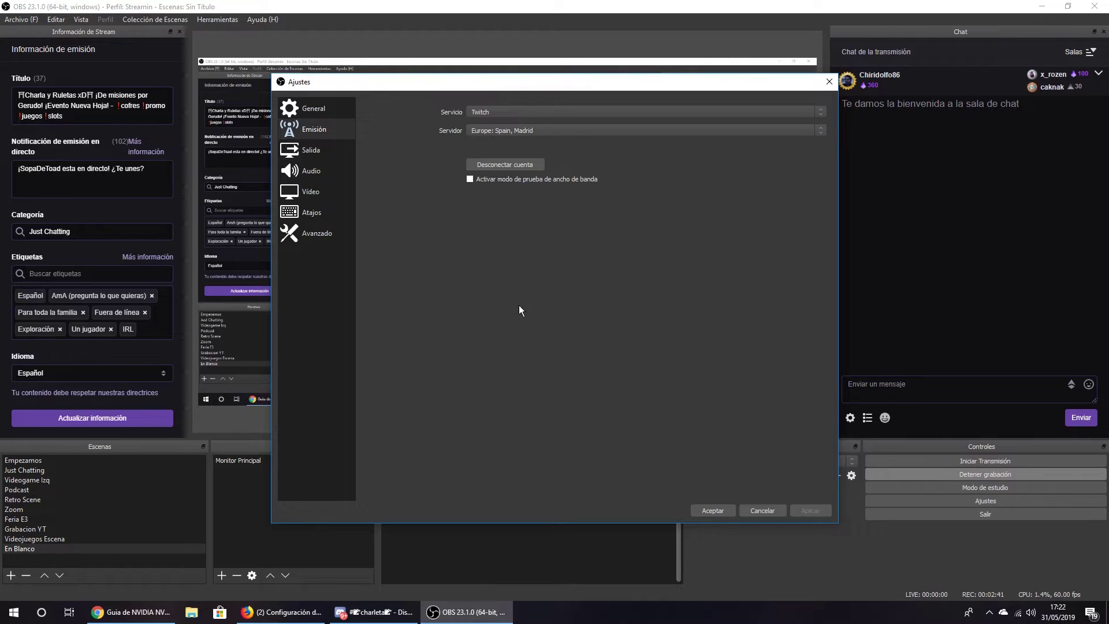
Step: Preview the Default interface theme in the general settings and restore the Dark theme
{"action": "left_click", "coordinate": [326, 189]}
{"action": "left_click", "coordinate": [325, 151]}
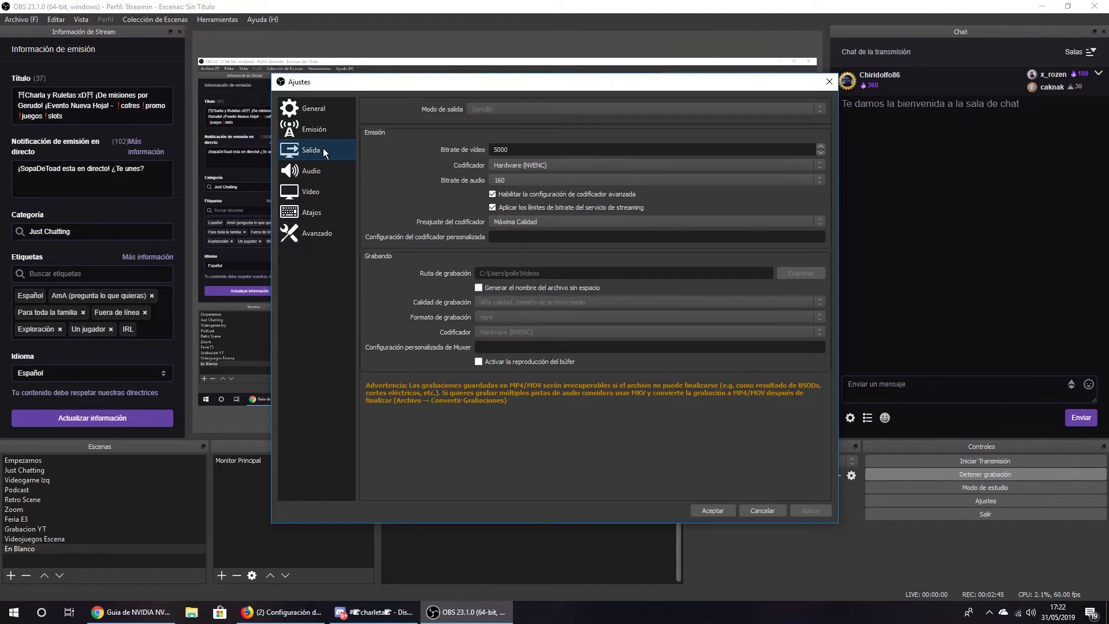
{"action": "left_click", "coordinate": [323, 108]}
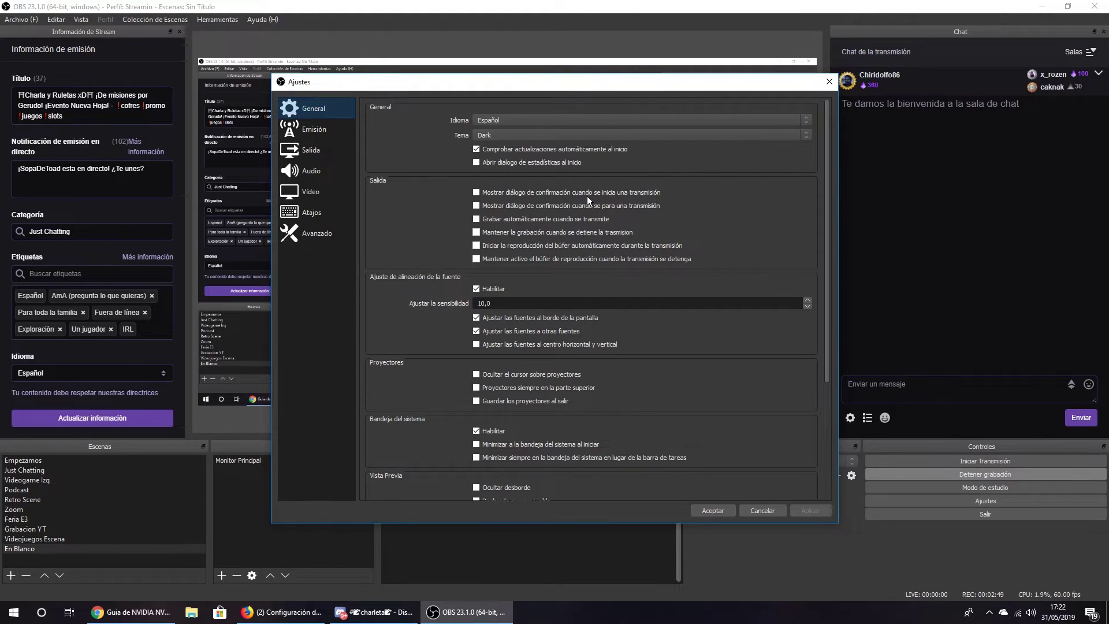
{"action": "left_click", "coordinate": [522, 135]}
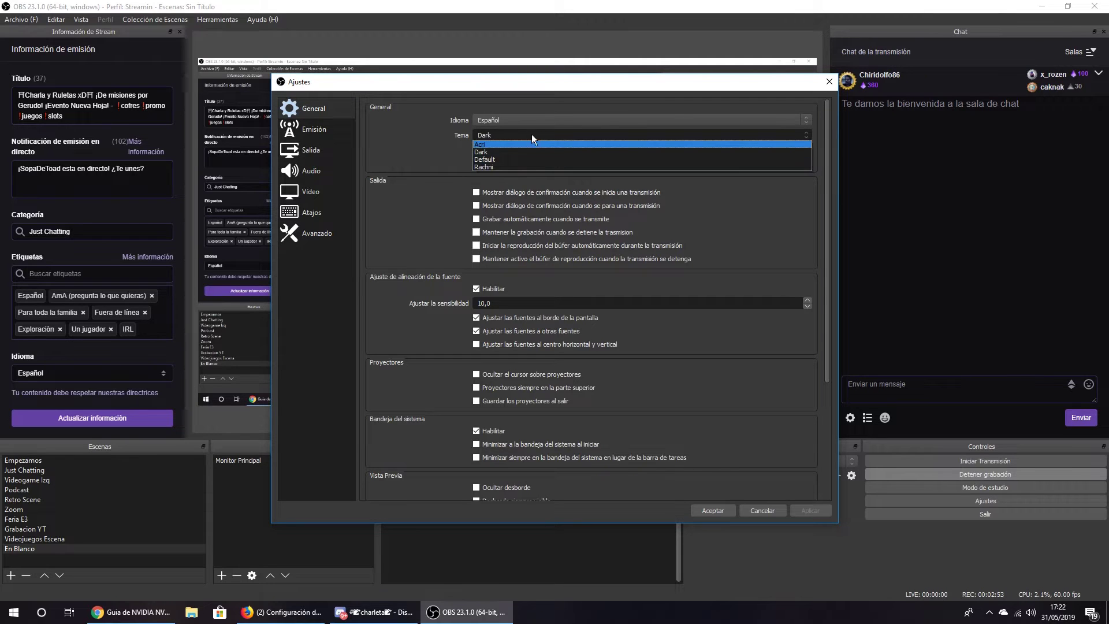
{"action": "left_click", "coordinate": [531, 134]}
{"action": "left_click", "coordinate": [532, 133]}
{"action": "left_click", "coordinate": [522, 156]}
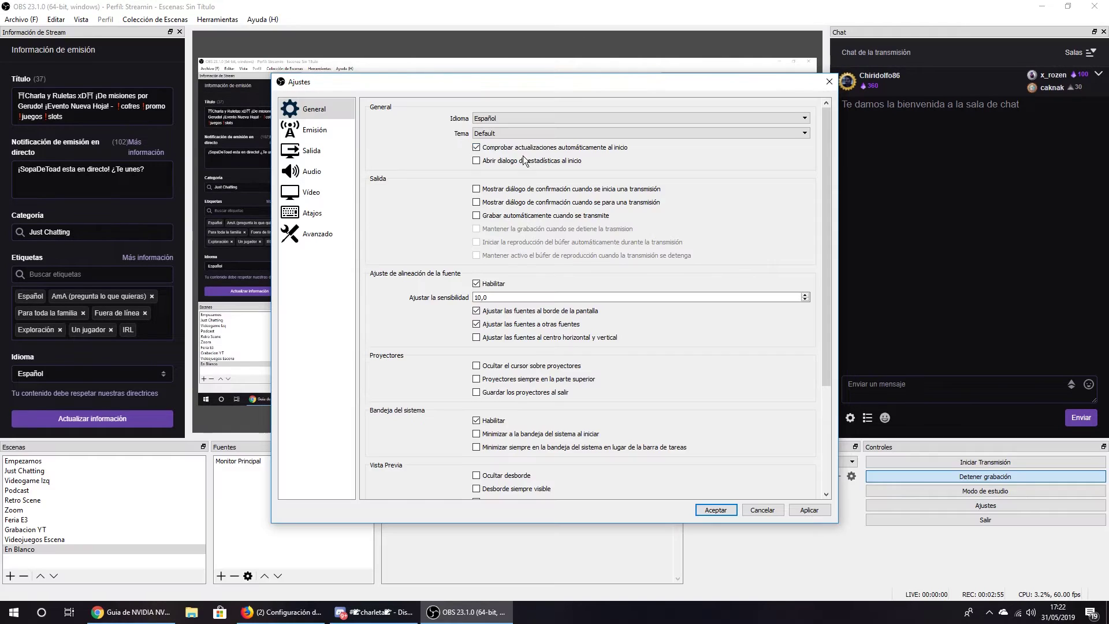
{"action": "left_click", "coordinate": [530, 134]}
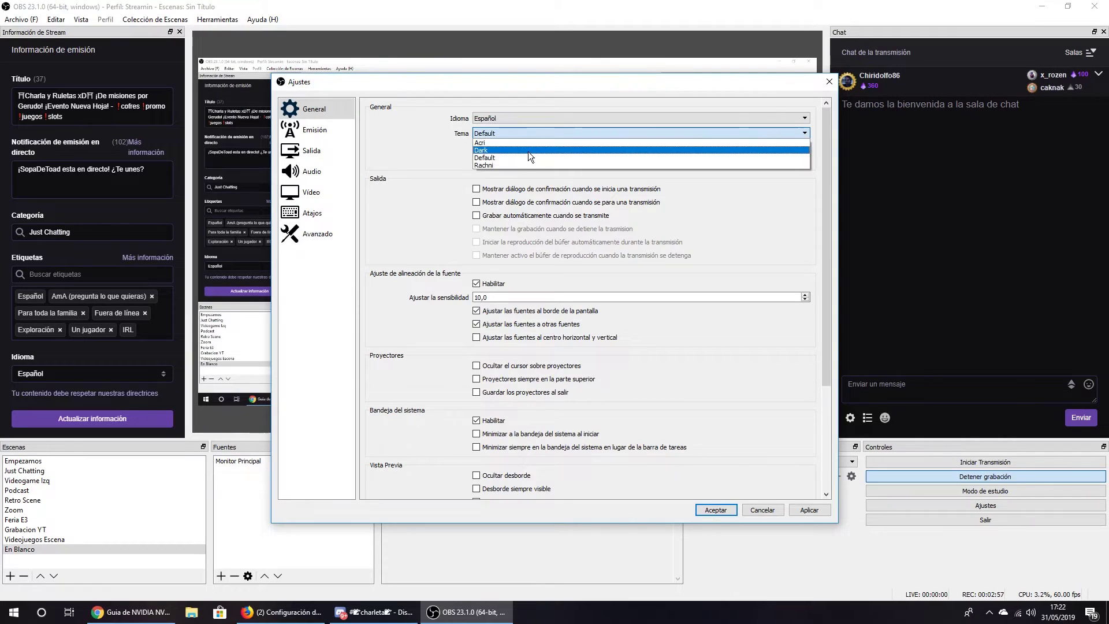
{"action": "left_click", "coordinate": [528, 151]}
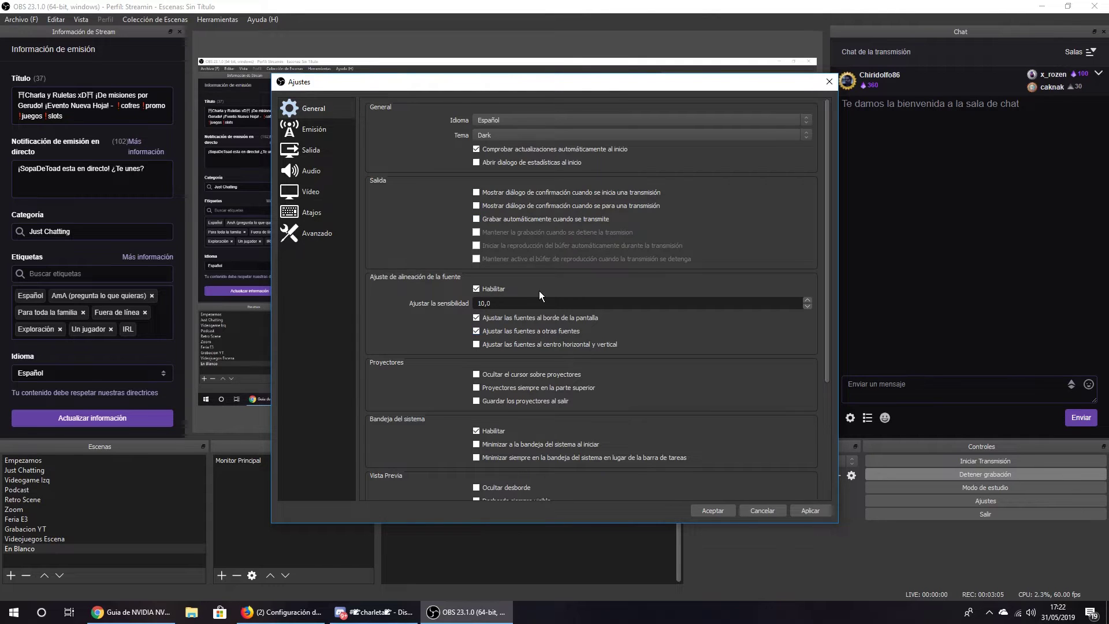
Step: Examine the streaming encoder choices in the output settings and the resolution, scale filter and FPS options in the video settings
{"action": "left_click", "coordinate": [311, 189]}
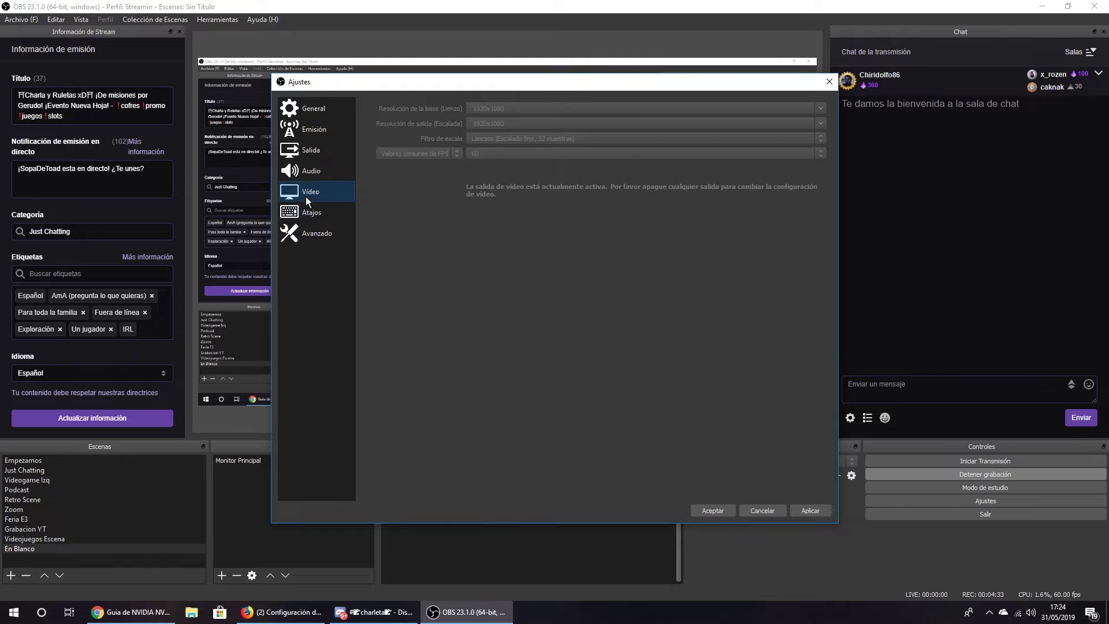
{"action": "left_click", "coordinate": [311, 152]}
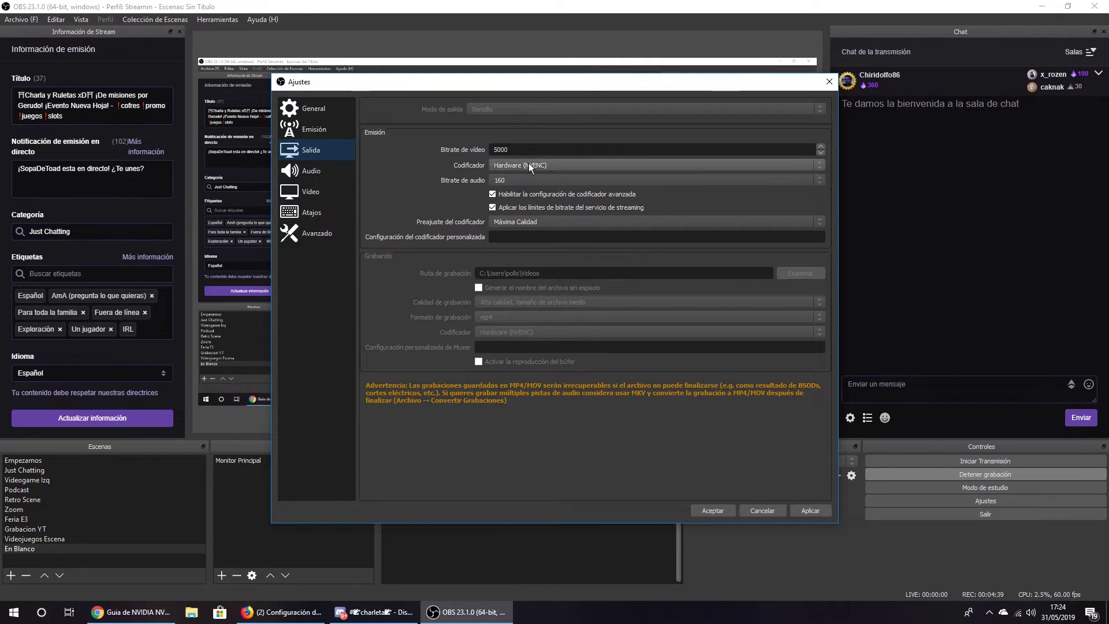
{"action": "left_click", "coordinate": [552, 168]}
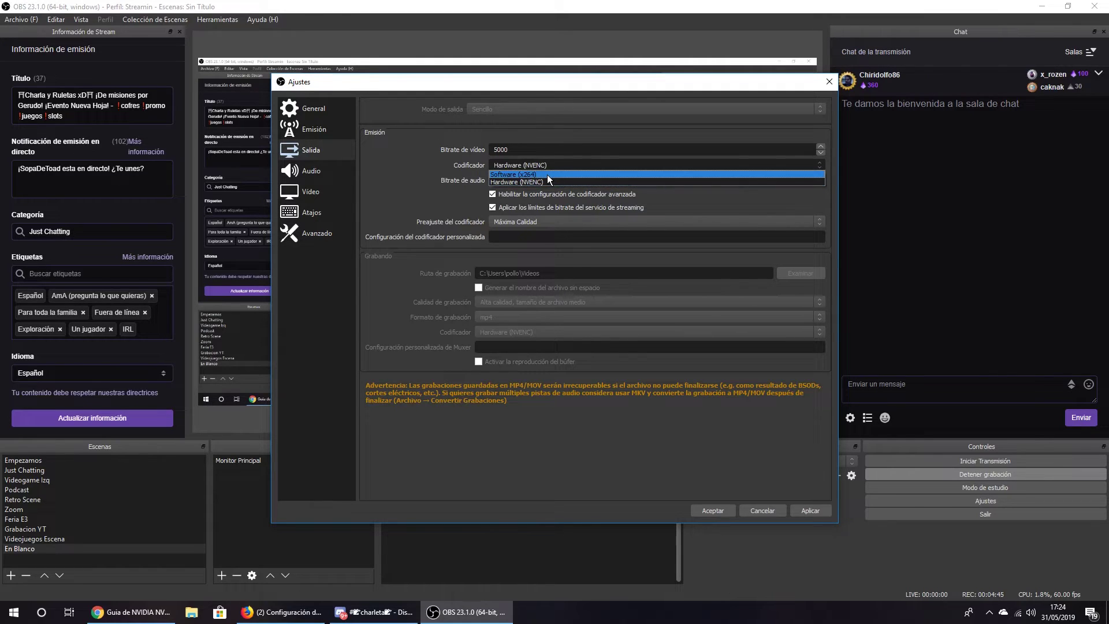
{"action": "left_click", "coordinate": [565, 164]}
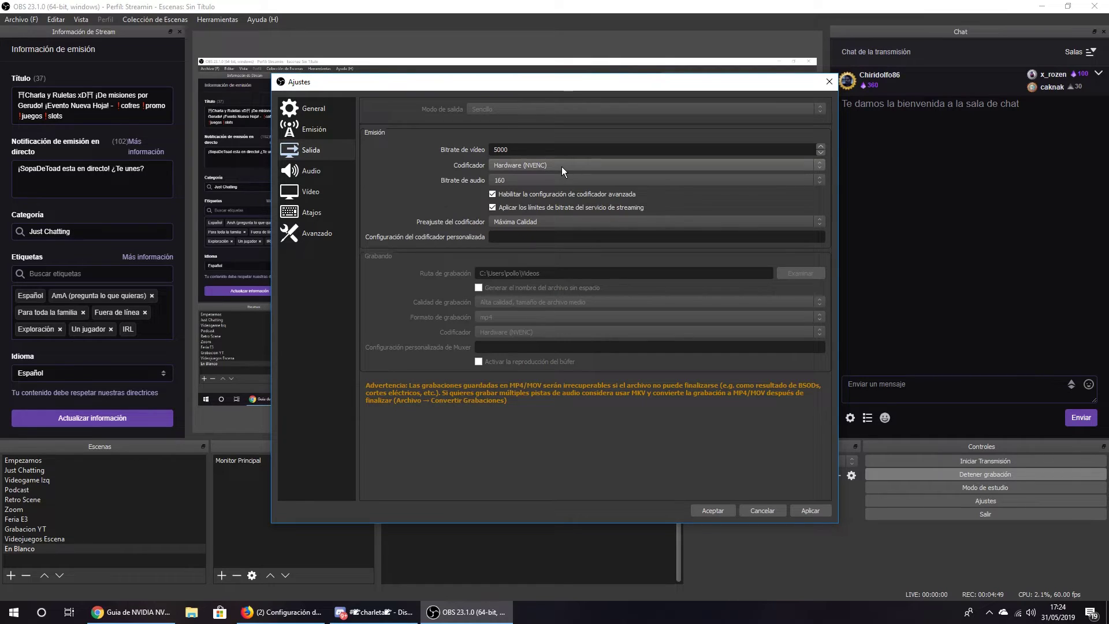
{"action": "left_click", "coordinate": [561, 167]}
{"action": "left_click", "coordinate": [561, 169]}
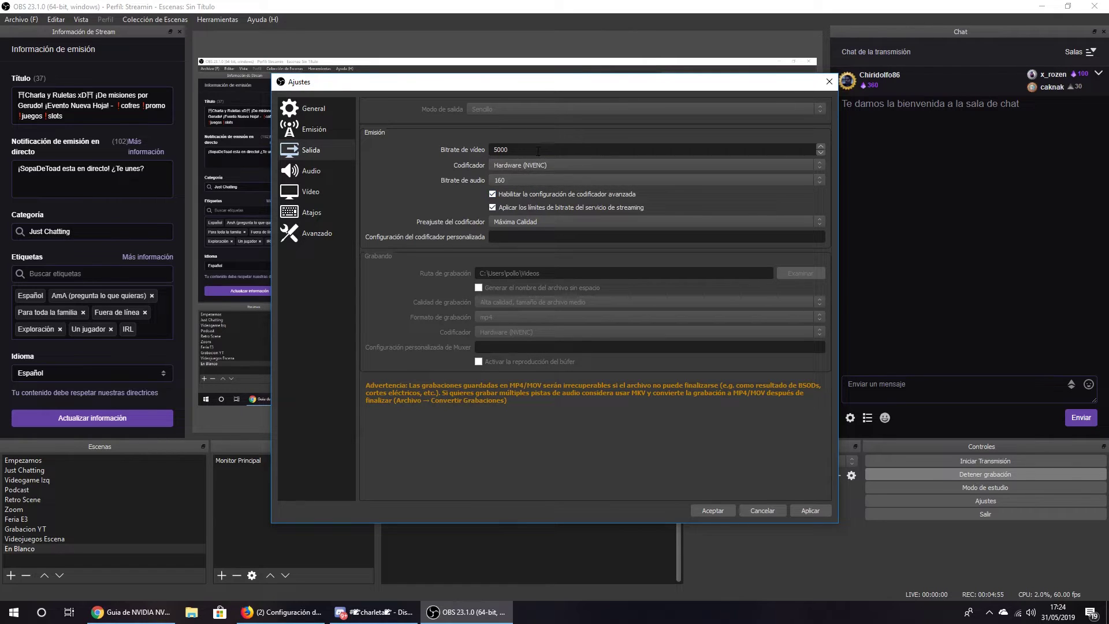
{"action": "left_click", "coordinate": [310, 194]}
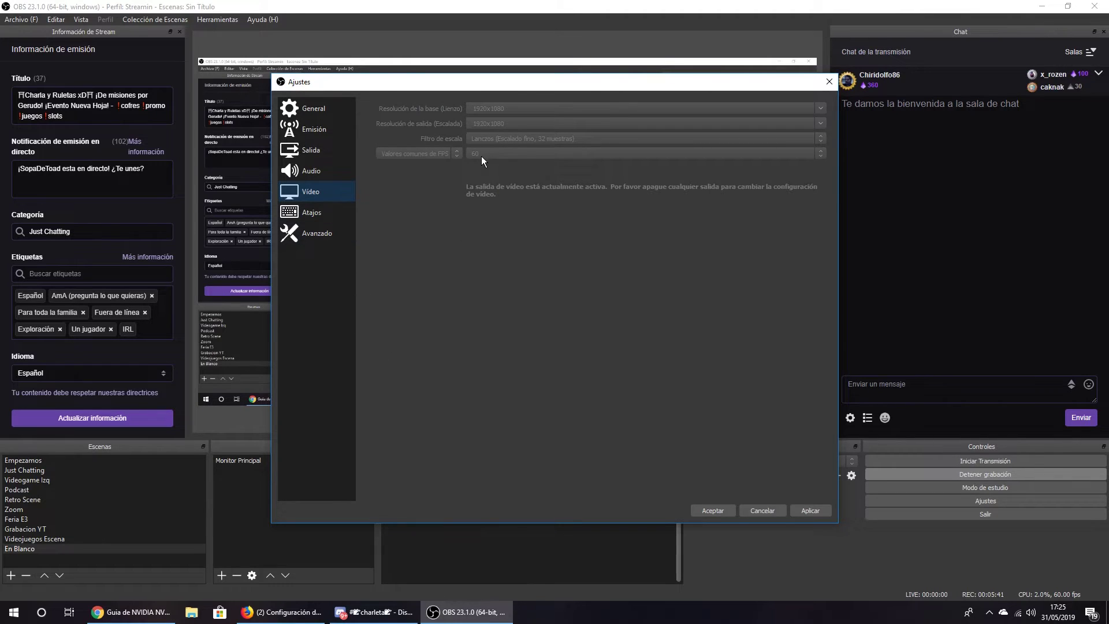
{"action": "left_click", "coordinate": [304, 153]}
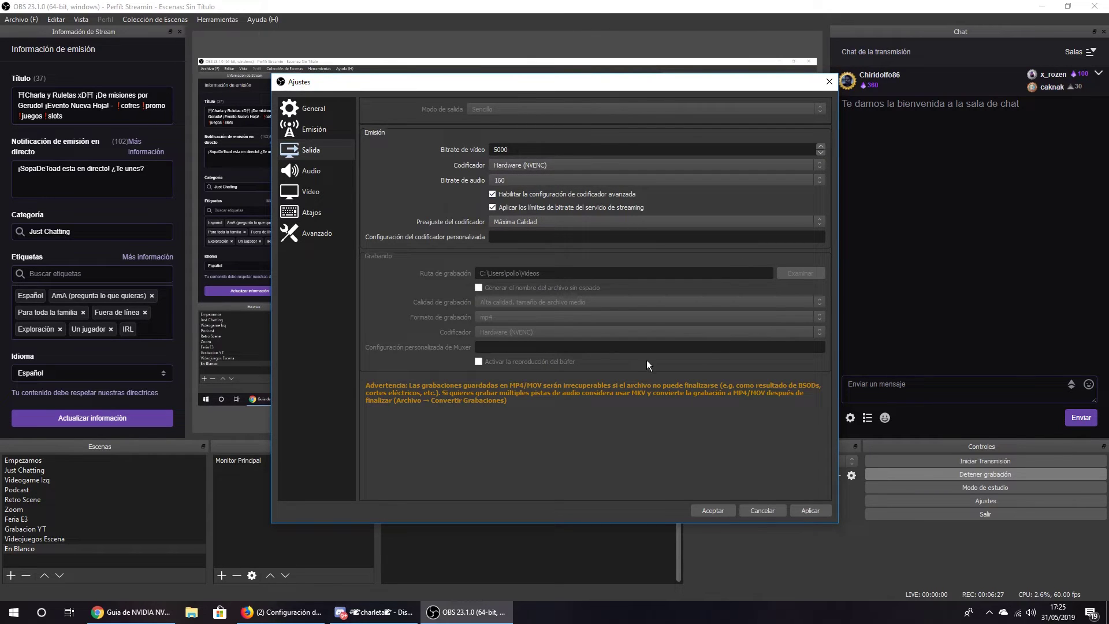
Step: Move the settings dialog aside and examine the video bitrate, encoder and audio bitrate options for streaming
{"action": "left_click_drag", "start_coordinate": [682, 82], "coordinate": [567, 147]}
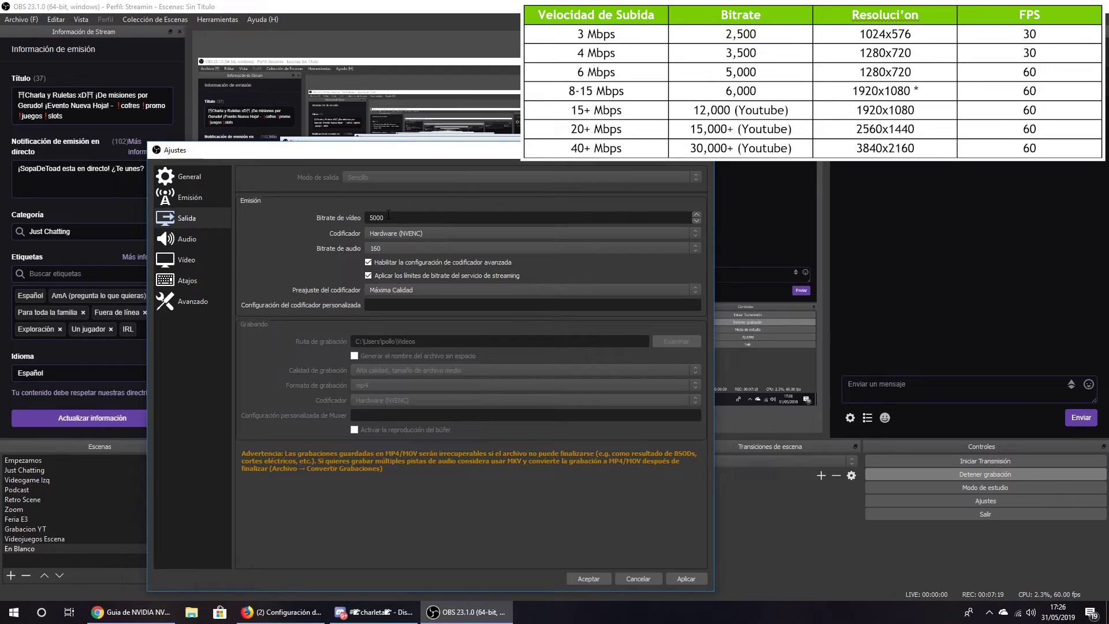
{"action": "left_click_drag", "start_coordinate": [388, 215], "coordinate": [373, 218]}
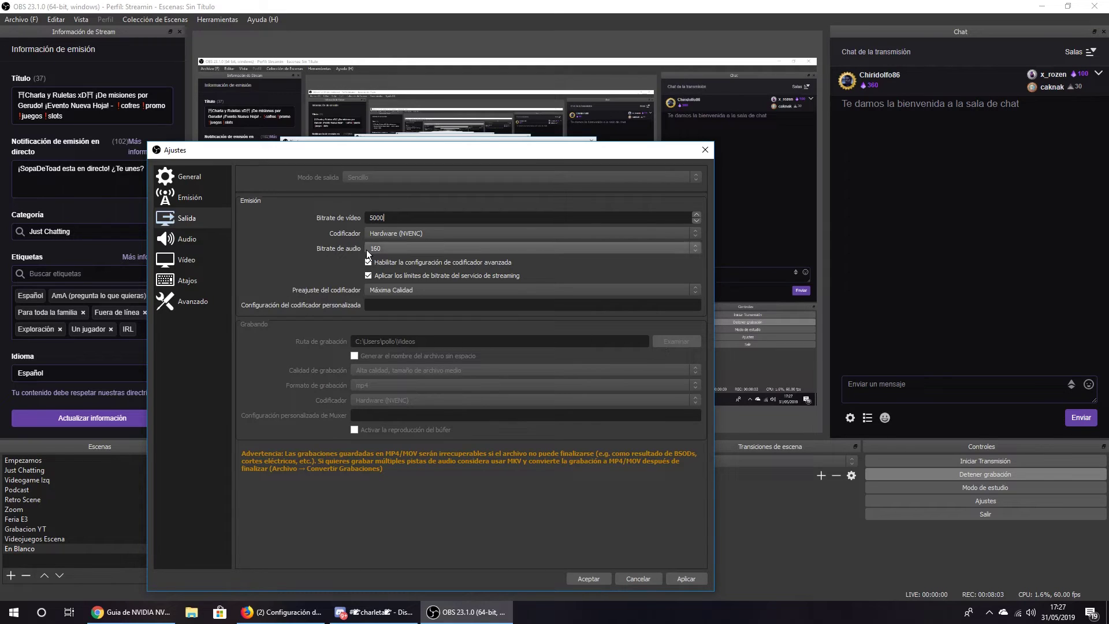
{"action": "left_click", "coordinate": [403, 231]}
{"action": "left_click", "coordinate": [404, 232]}
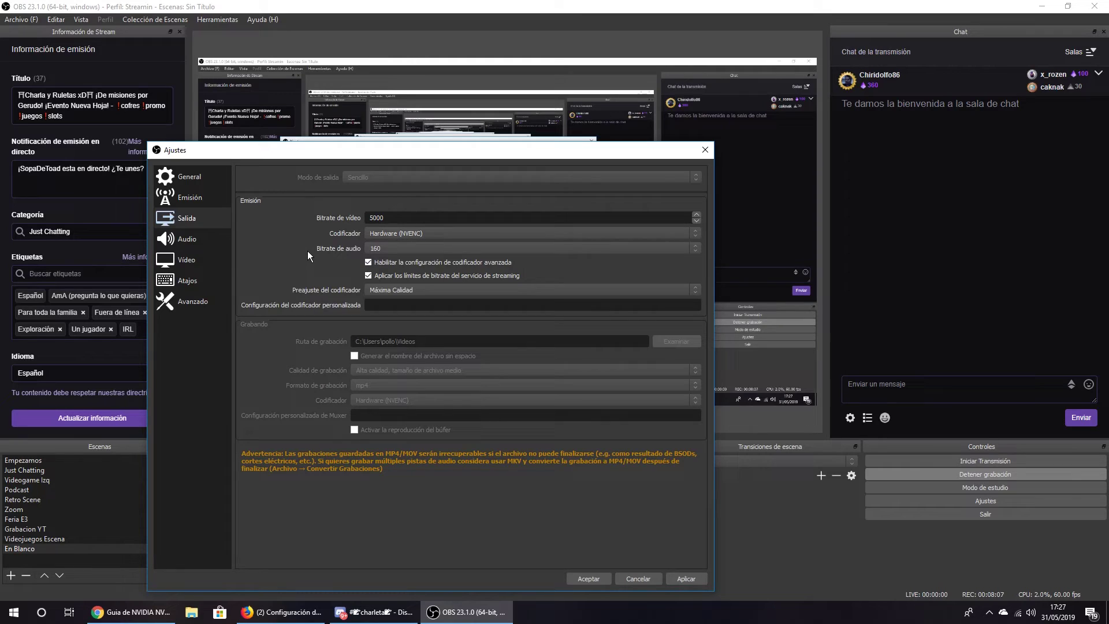
{"action": "left_click", "coordinate": [384, 248]}
{"action": "left_click", "coordinate": [384, 248]}
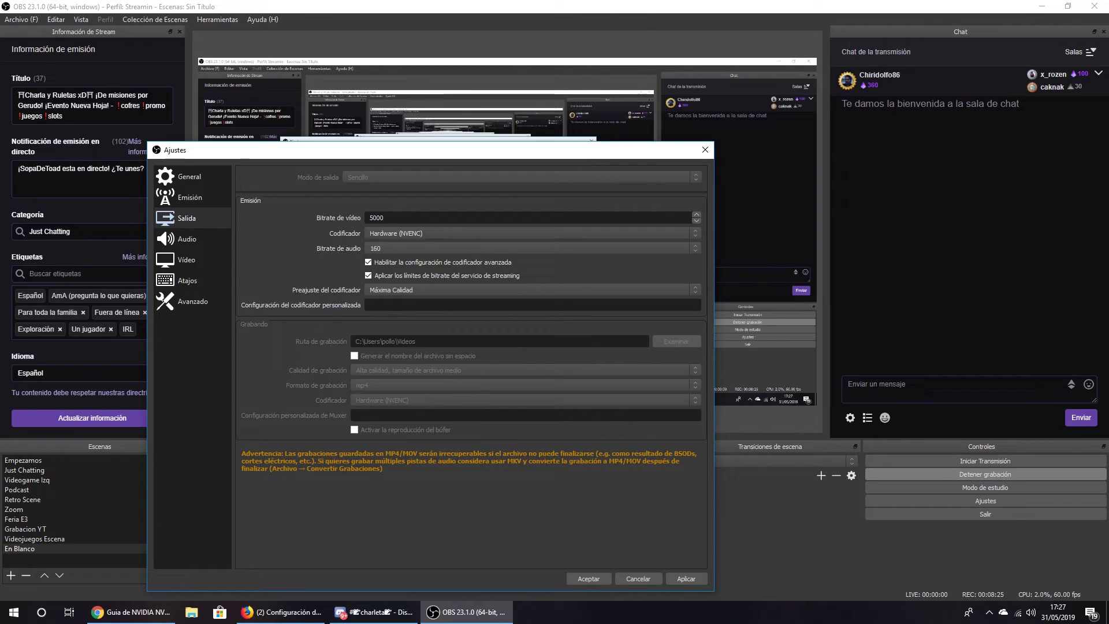
Step: Set the streaming encoder preset to Máxima Calidad and accept the settings
{"action": "left_click", "coordinate": [387, 290]}
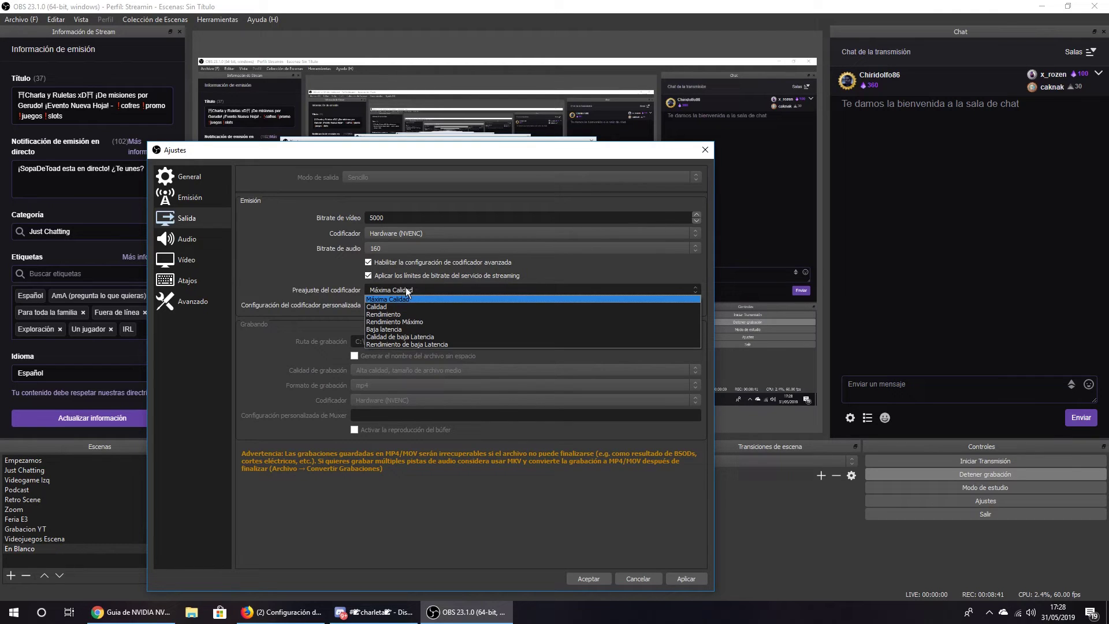
{"action": "left_click", "coordinate": [408, 291]}
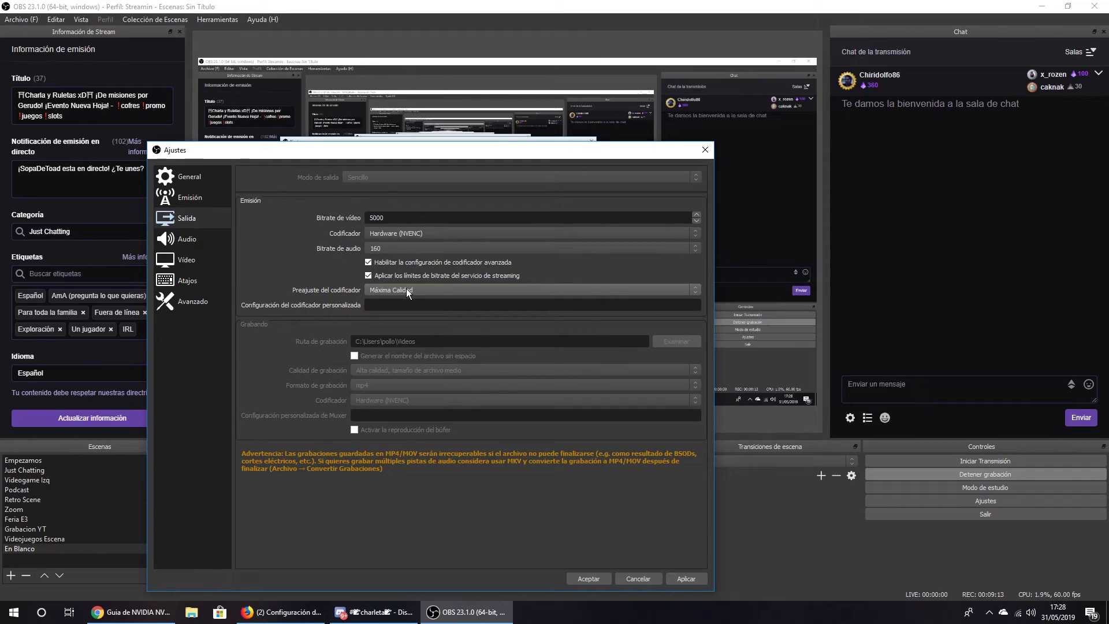
{"action": "left_click", "coordinate": [407, 289]}
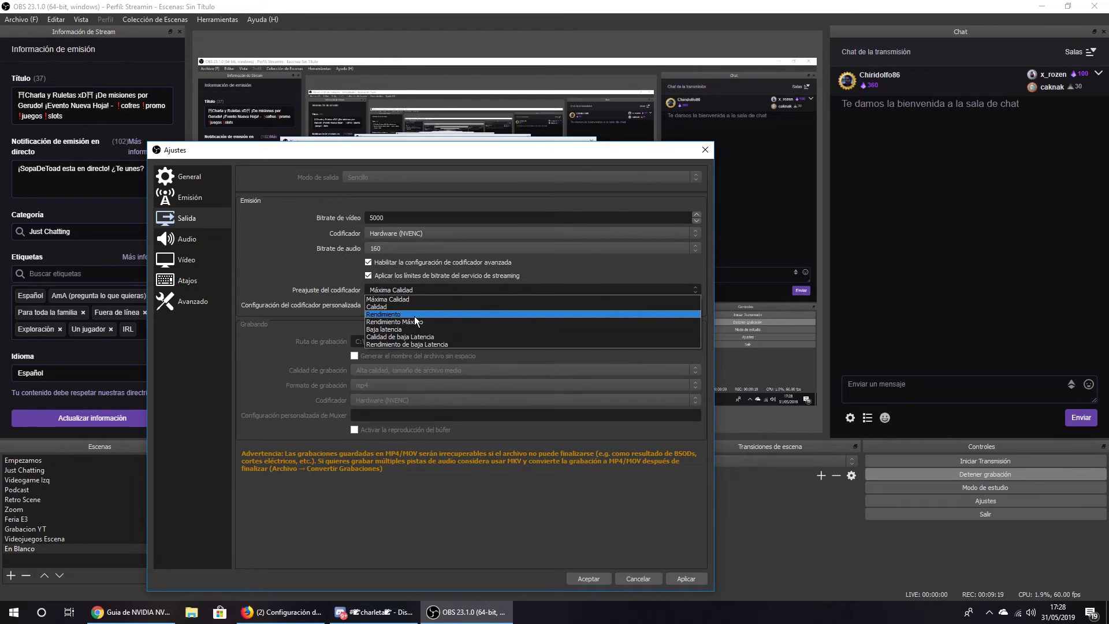
{"action": "left_click", "coordinate": [411, 299]}
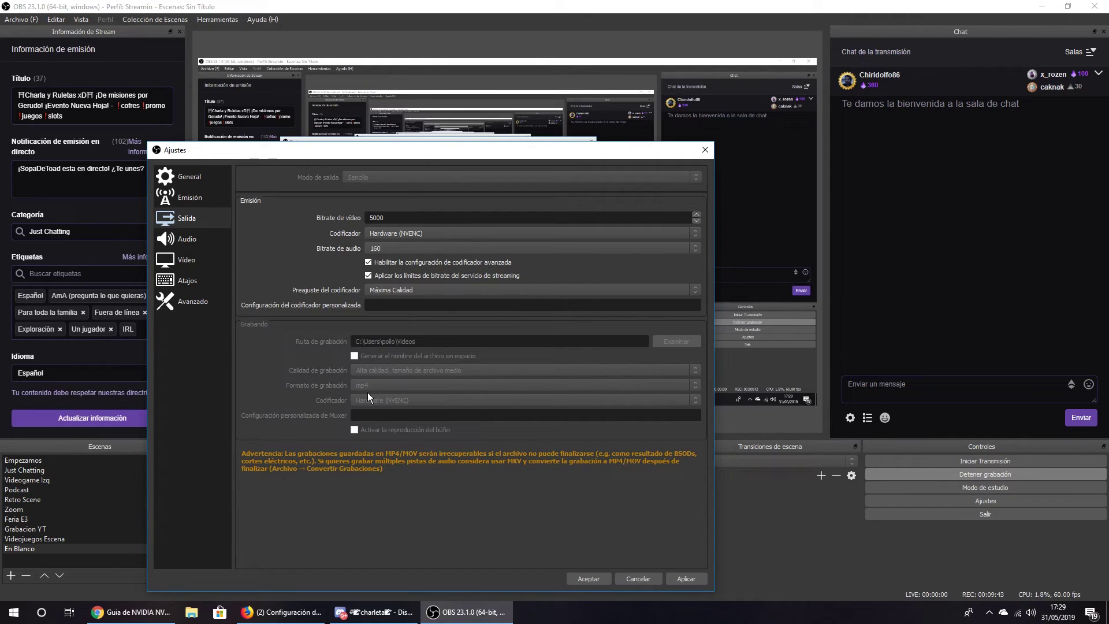
{"action": "left_click", "coordinate": [588, 575]}
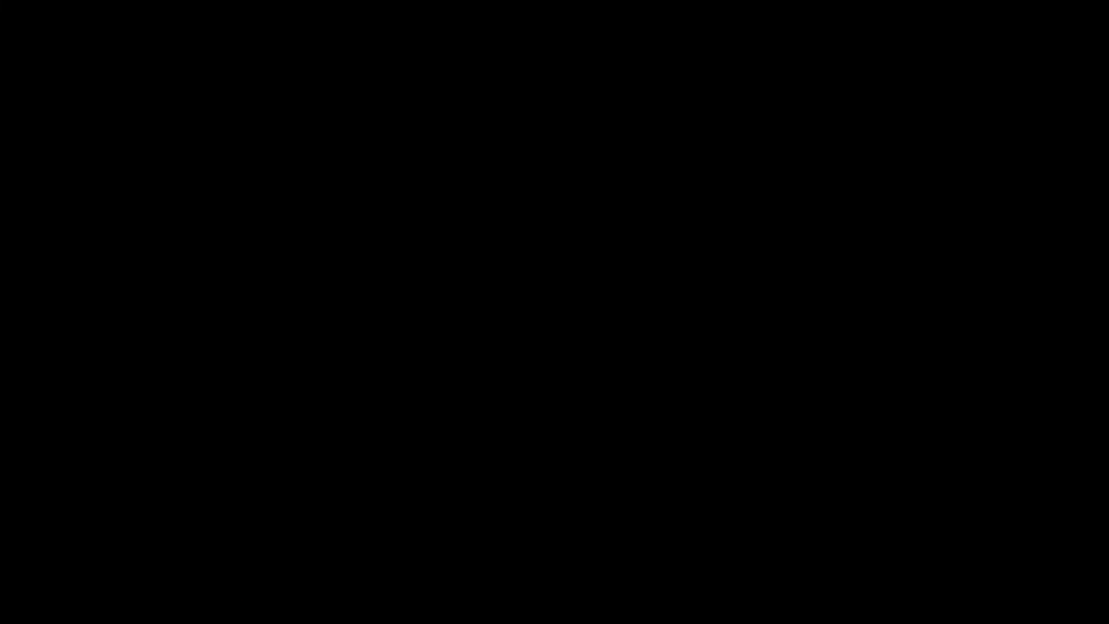
Step: Open the Windows Task Manager and examine the CPU and GPU performance graphs, including video encoding load
{"action": "left_click", "coordinate": [580, 320]}
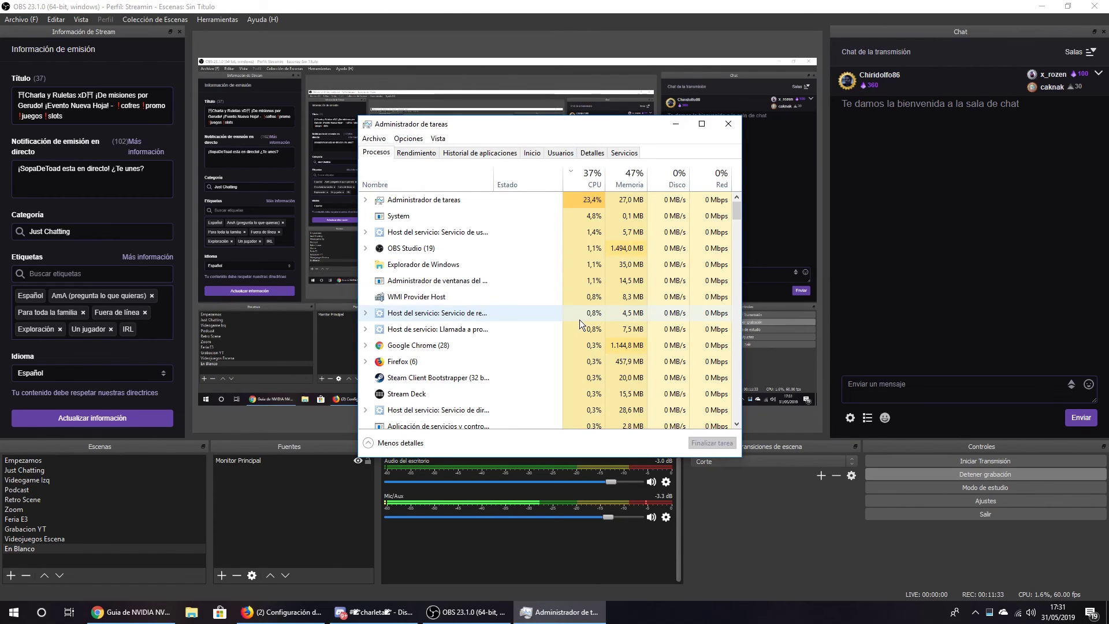
{"action": "left_click", "coordinate": [415, 154]}
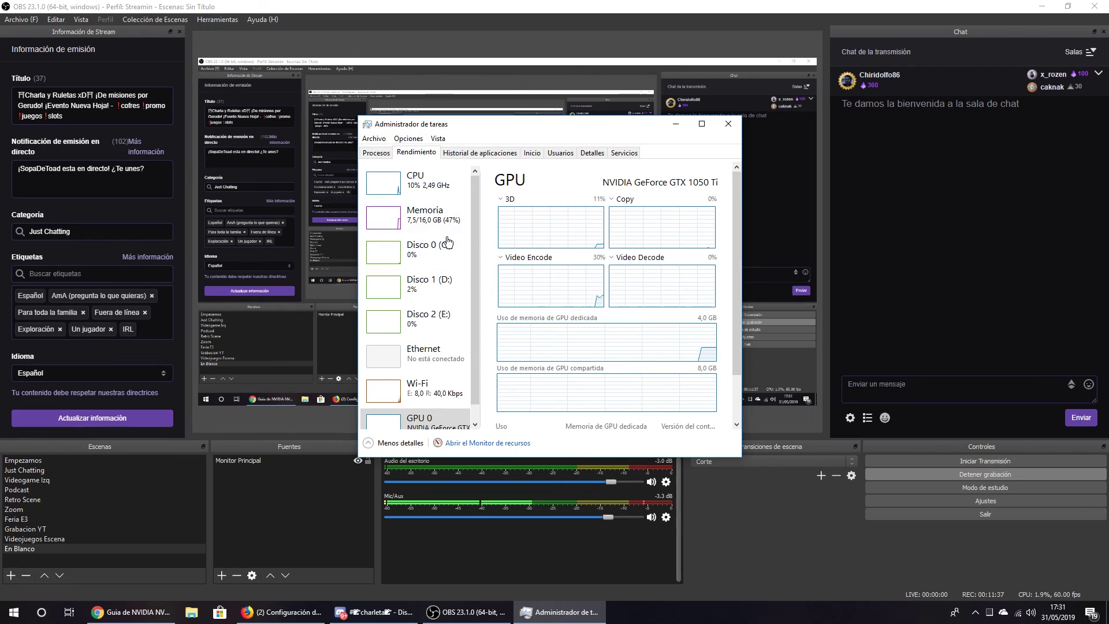
{"action": "left_click", "coordinate": [428, 194]}
{"action": "scroll", "coordinate": [432, 271], "scroll_direction": "down", "scroll_amount": 1}
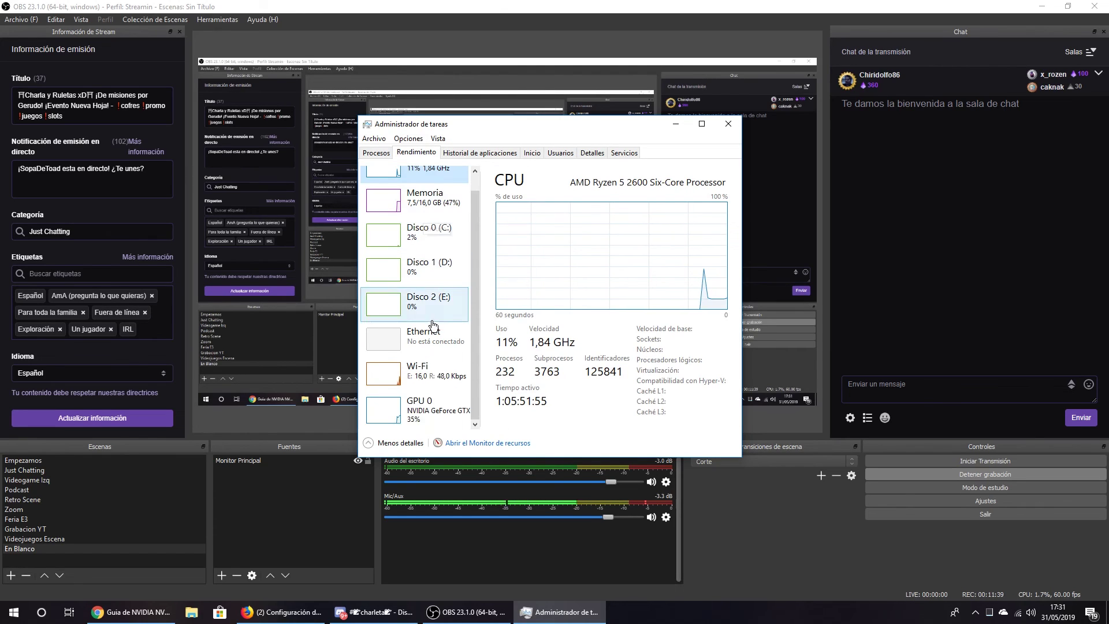
{"action": "left_click", "coordinate": [420, 404]}
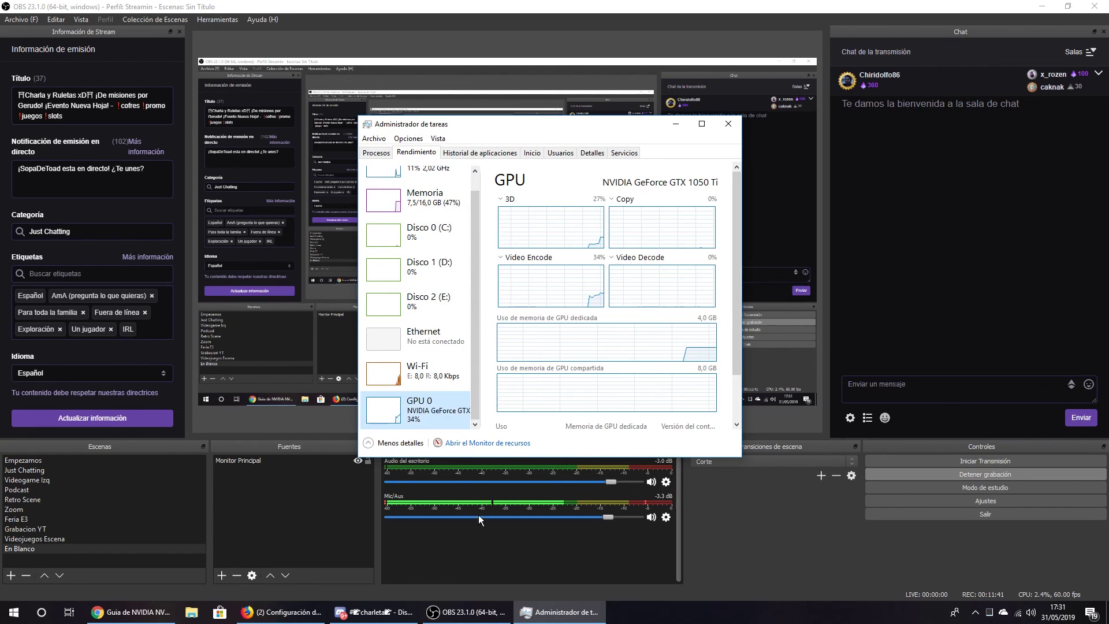
{"action": "scroll", "coordinate": [413, 426], "scroll_direction": "up", "scroll_amount": 1}
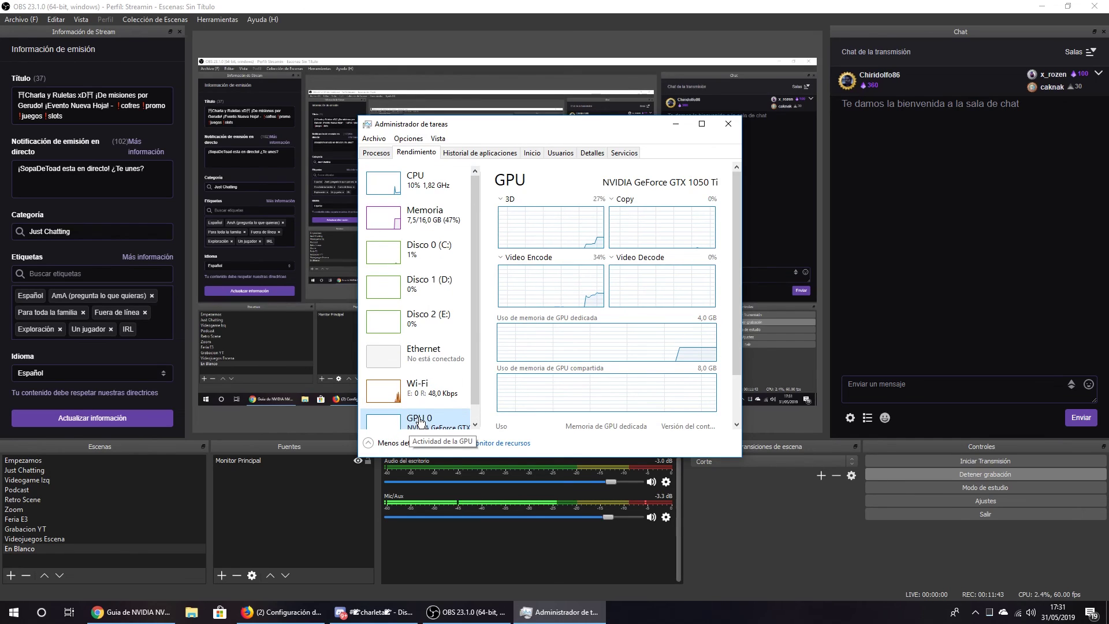